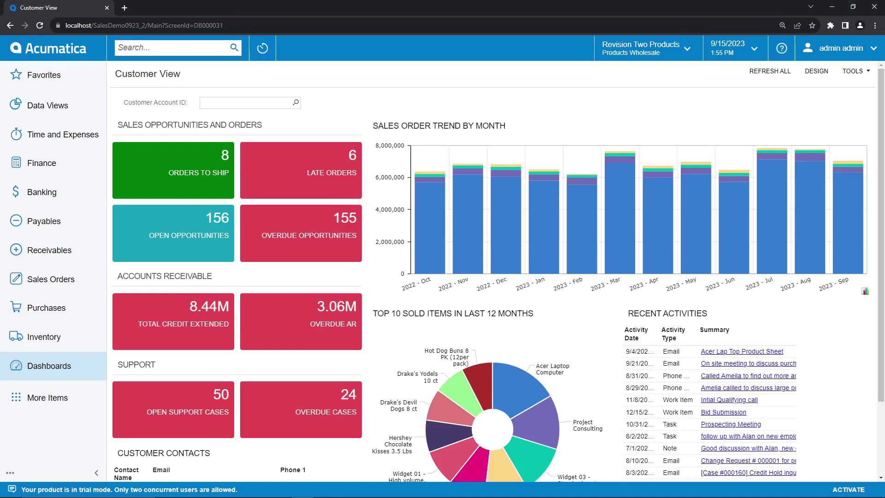
# Create a new stock item with Inventory ID MONITOR and description 'Computer Monitor'.
pyautogui.click(89, 83)
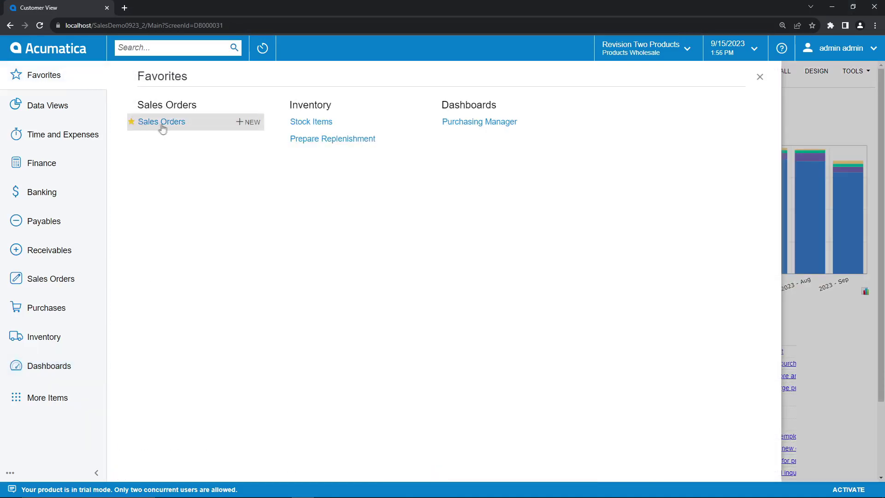
pyautogui.click(308, 121)
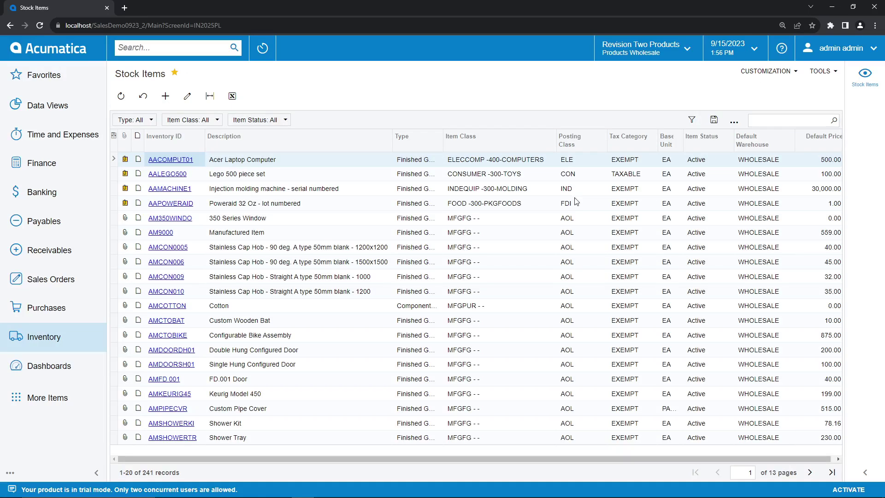
pyautogui.click(161, 100)
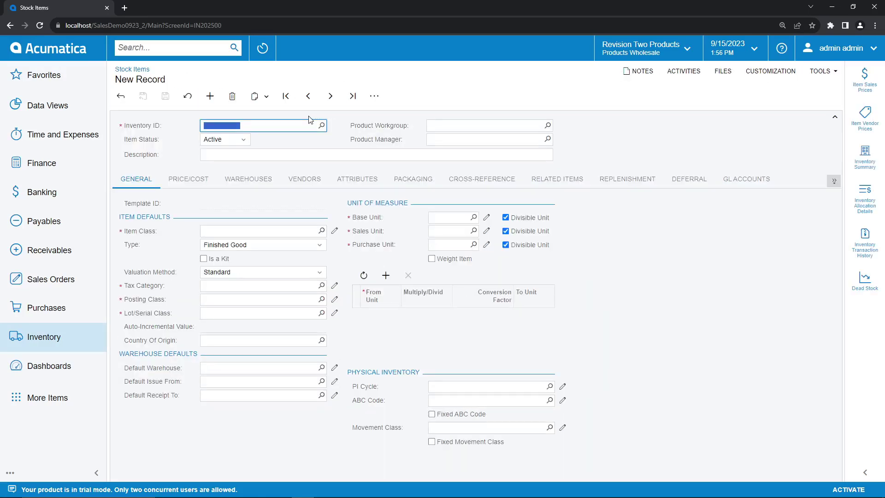
pyautogui.write('MONITOR')
pyautogui.click(238, 154)
pyautogui.write('Com')
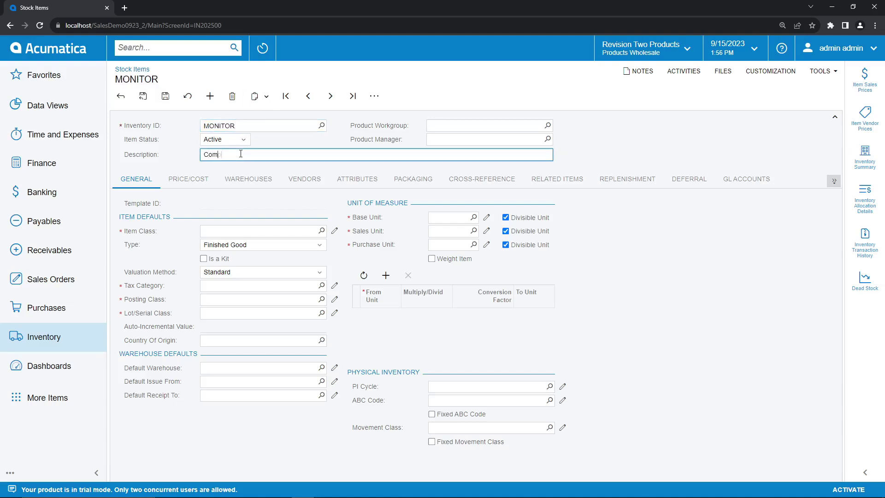
pyautogui.write('puter Monitor')
pyautogui.click(590, 161)
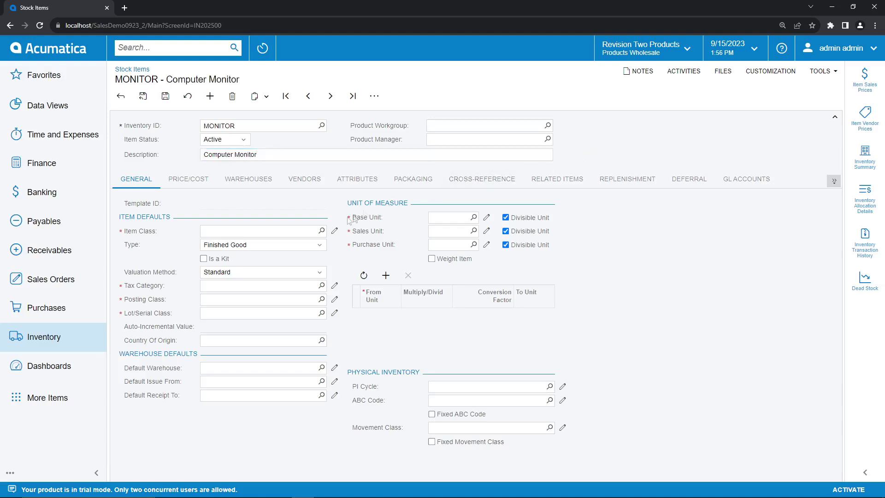
pyautogui.click(285, 231)
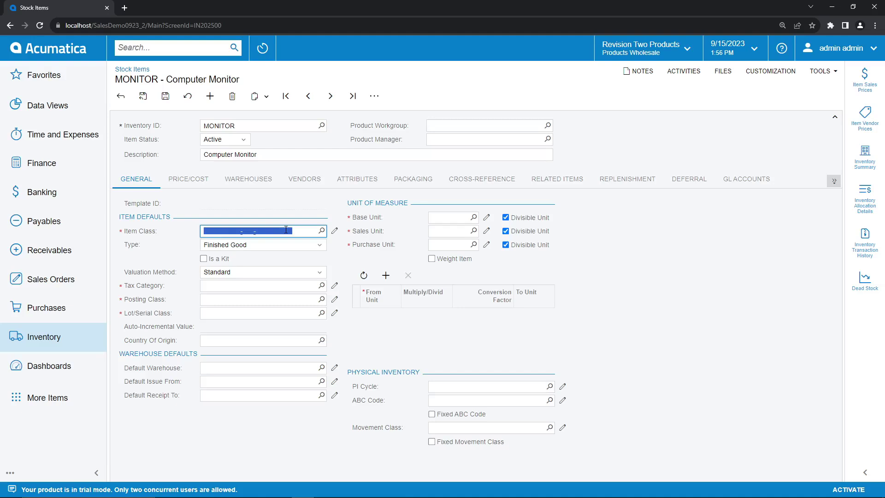
# Assign item class INDEQUIP and review MONITOR's warehouse and replenishment settings.
pyautogui.write('INDE')
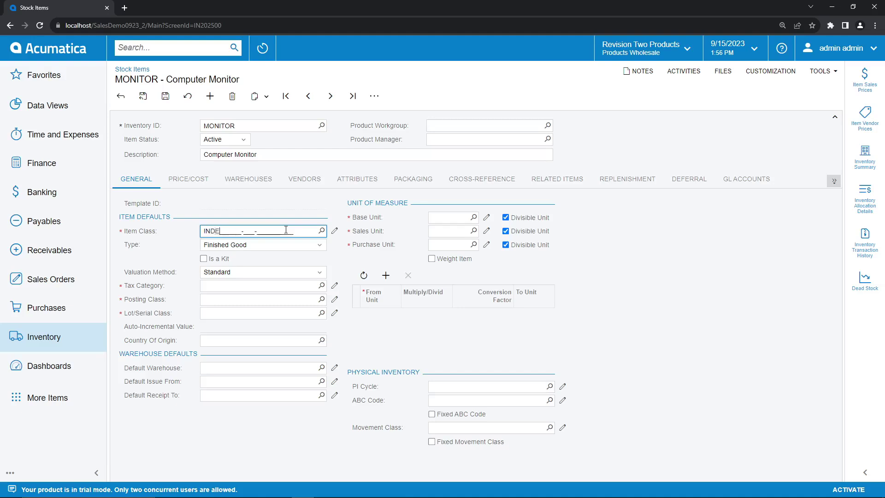
pyautogui.write('QUIP')
pyautogui.press('Tab')
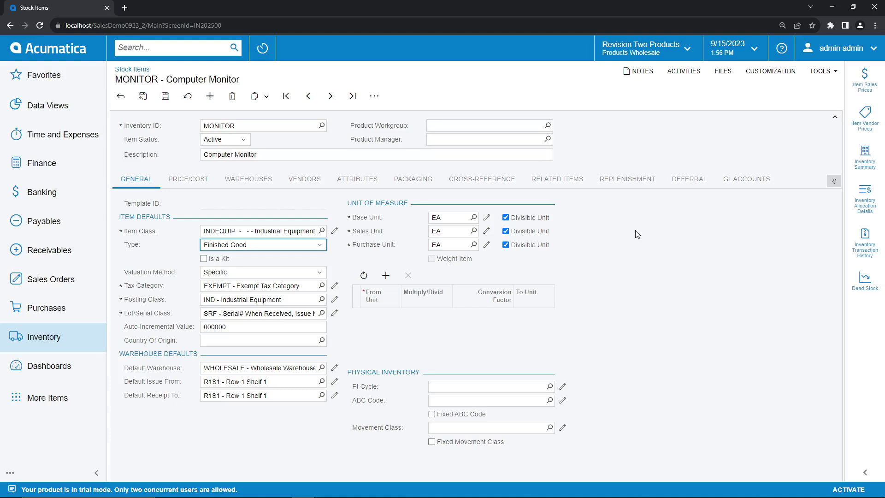
pyautogui.click(255, 185)
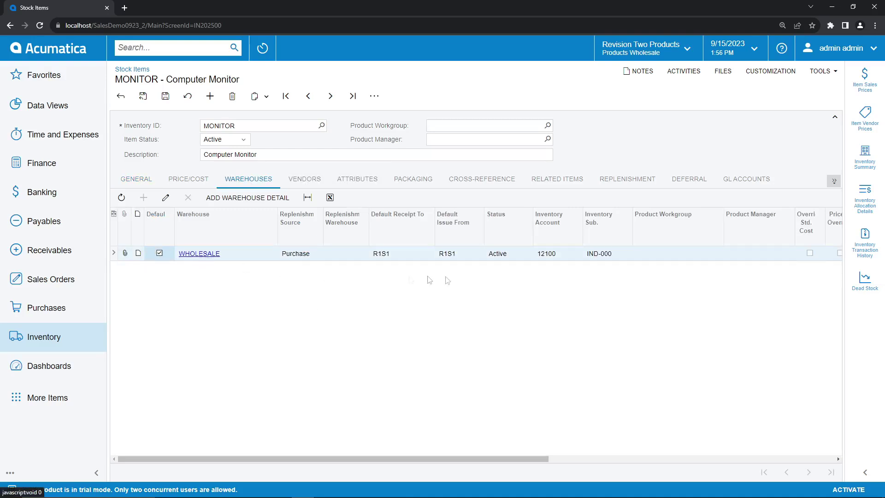
pyautogui.click(631, 183)
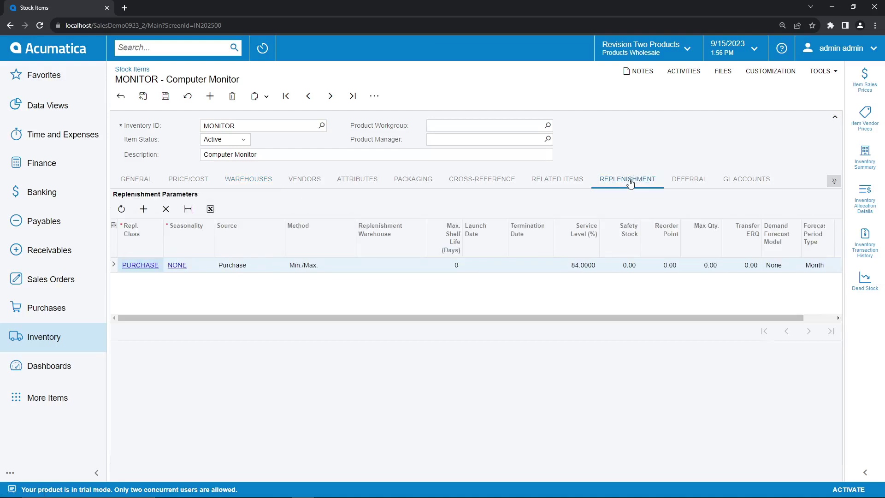
# Enter reorder point 20 and max quantity 50 on the replenishment row, then save MONITOR.
pyautogui.click(671, 269)
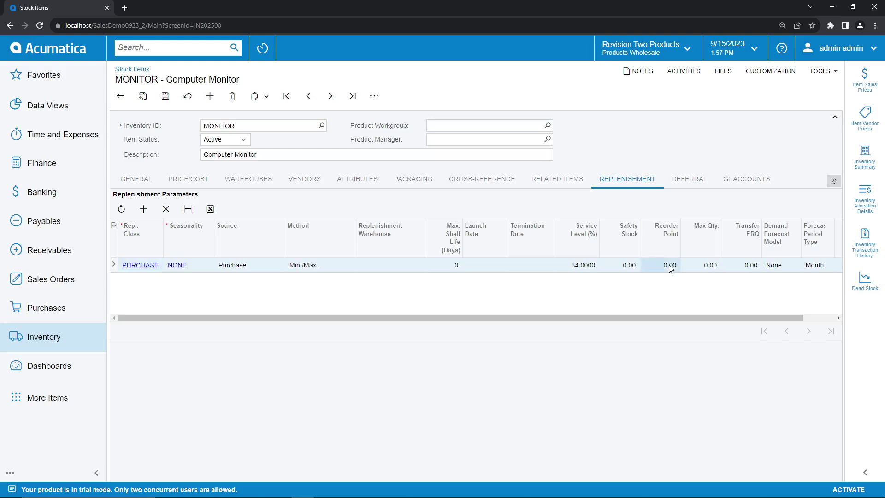
pyautogui.click(670, 266)
pyautogui.write('20')
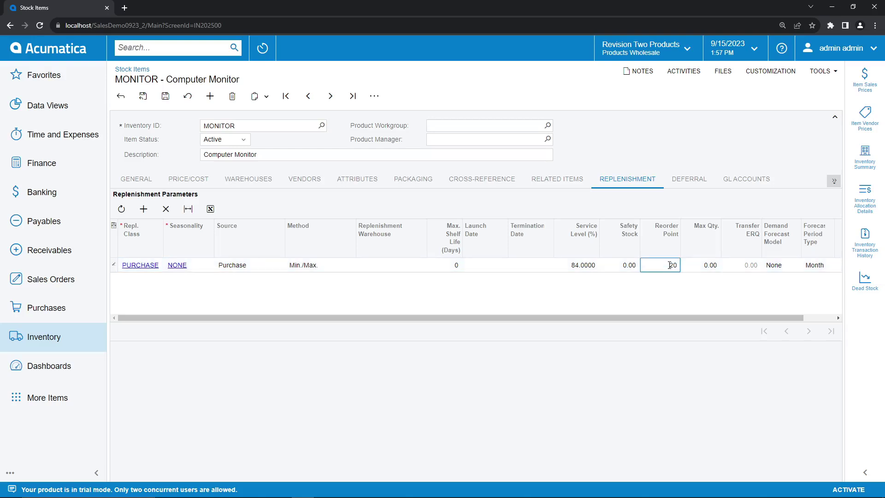
pyautogui.press('Tab')
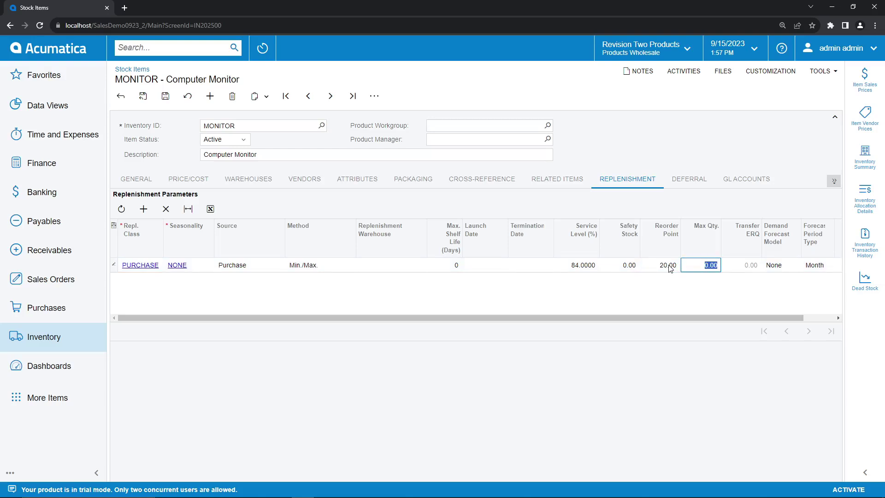
pyautogui.write('50')
pyautogui.press('Tab')
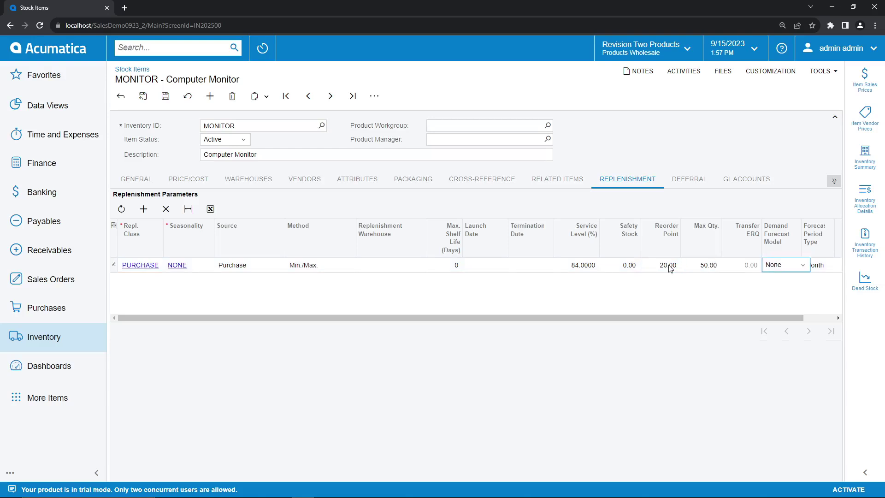
pyautogui.click(616, 298)
pyautogui.click(166, 95)
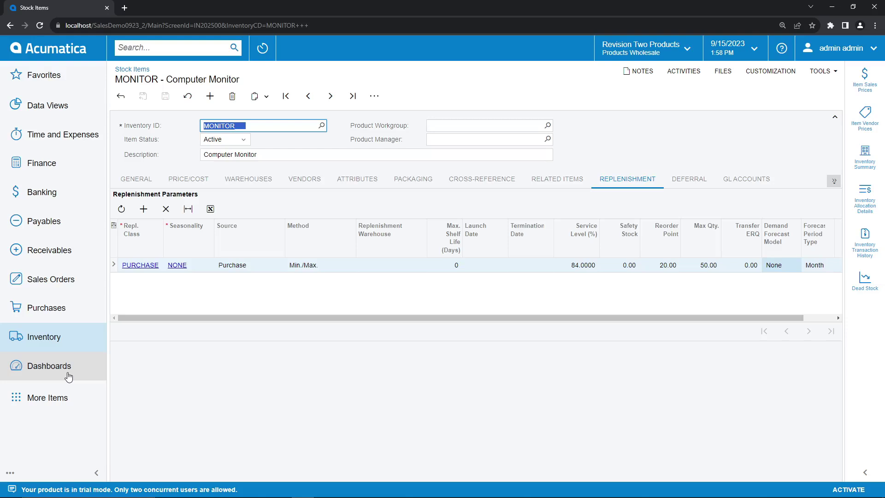
# Open the Purchasing Manager dashboard from Dashboards.
pyautogui.click(68, 377)
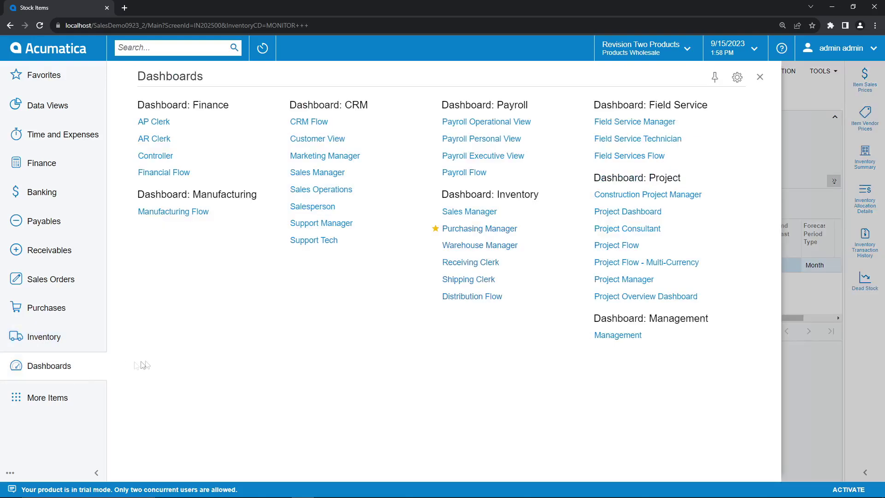
pyautogui.click(498, 231)
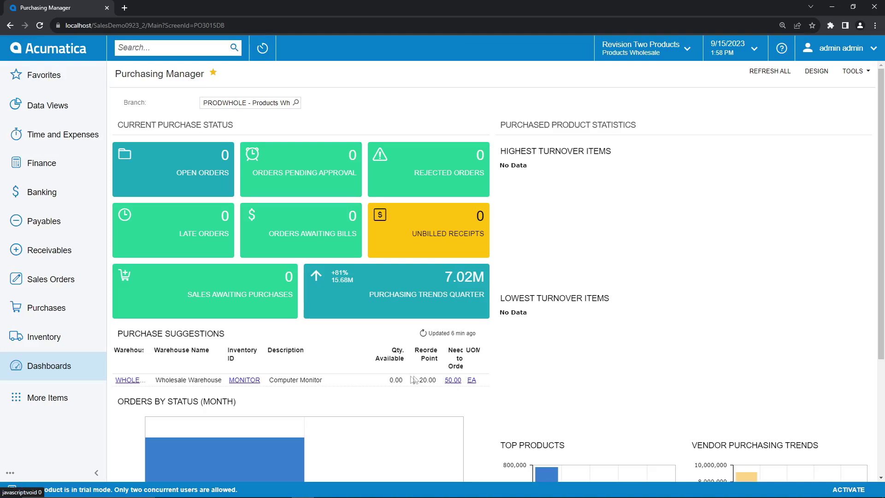
# Go to the Prepare Replenishment screen under Inventory.
pyautogui.click(56, 341)
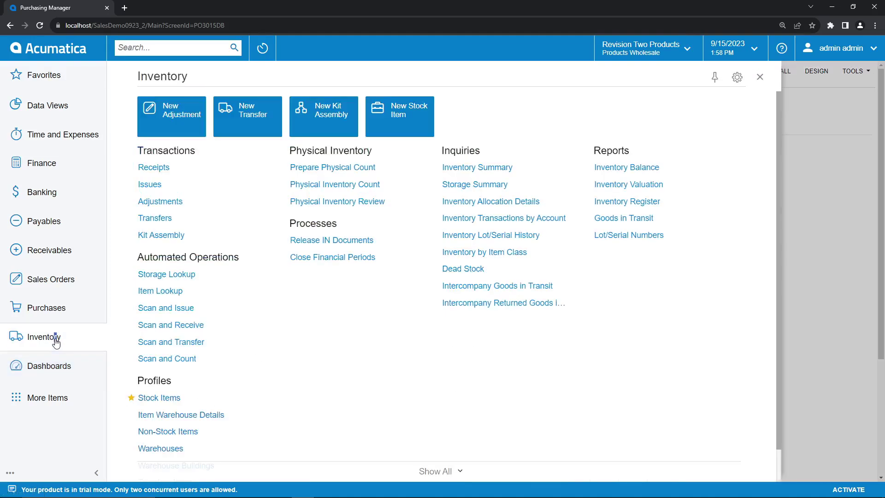
pyautogui.click(444, 471)
pyautogui.click(335, 179)
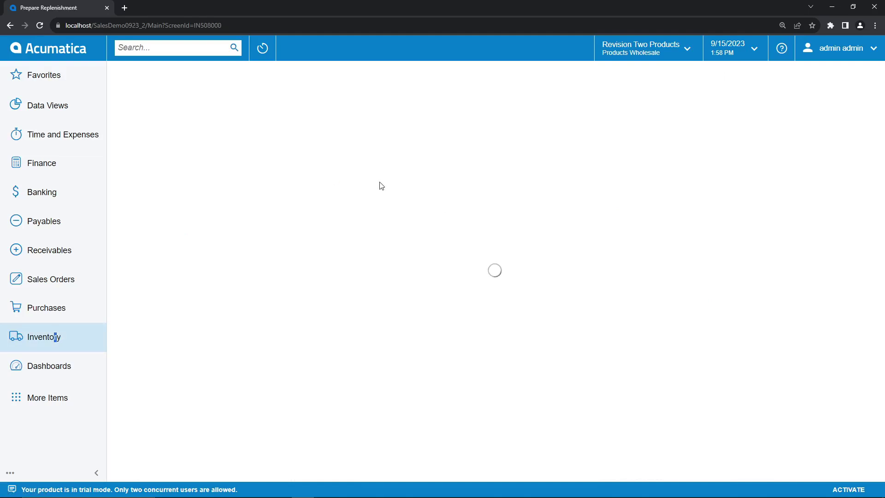
# Filter to the WHOLESALE warehouse and mark the MONITOR suggestion for processing.
pyautogui.click(296, 125)
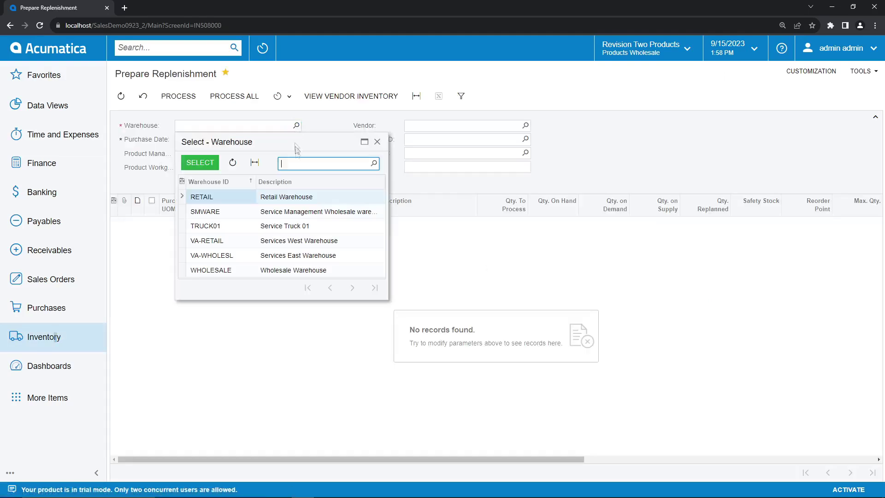
pyautogui.doubleClick(230, 270)
pyautogui.click(313, 154)
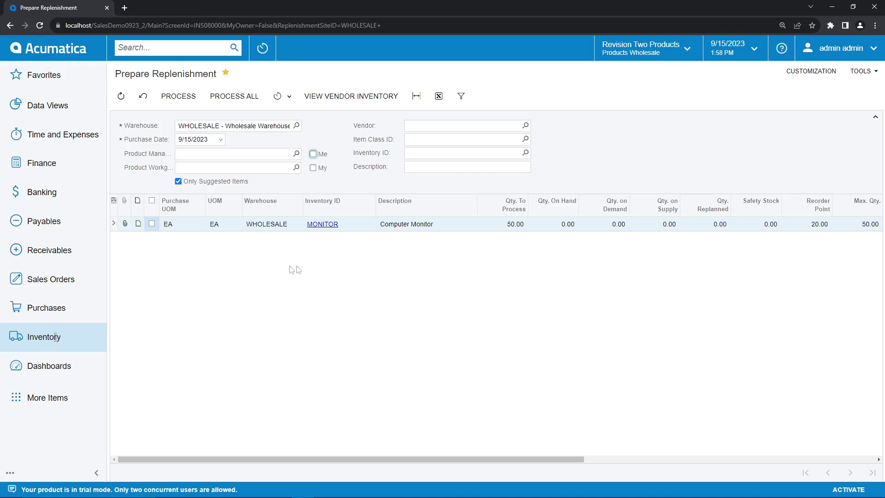
pyautogui.click(151, 223)
# Process the marked MONITOR suggestion into a purchase order.
pyautogui.click(179, 97)
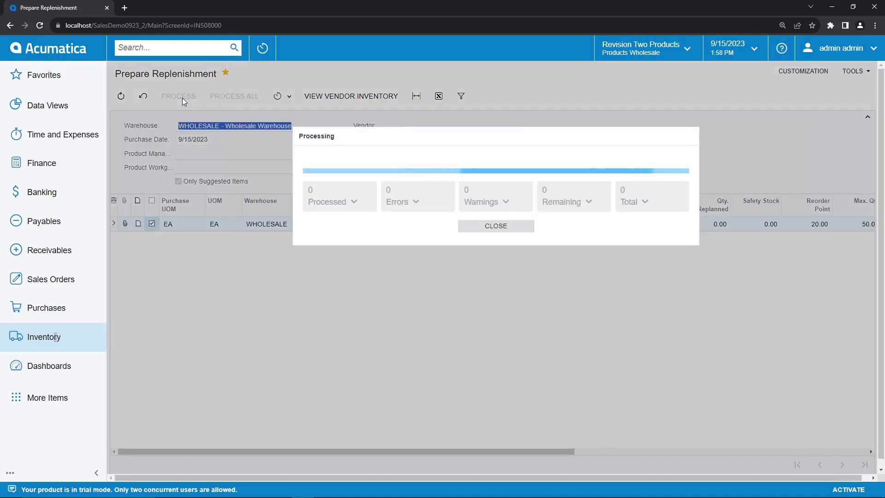